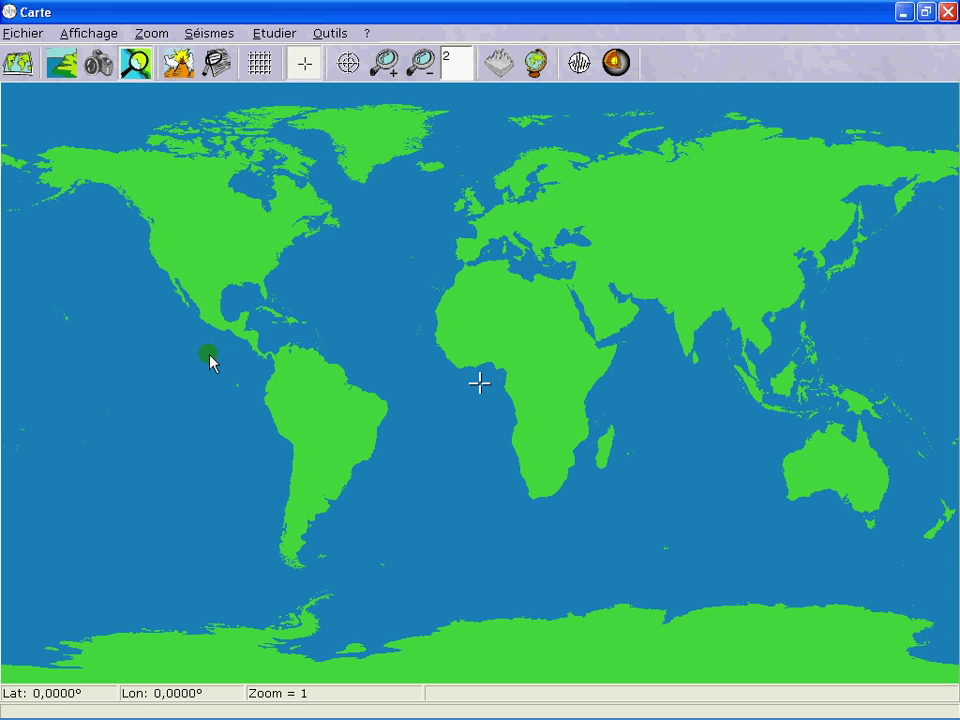
Show the world map in accentuated relief colours and display the altitude scale.
click(58, 62)
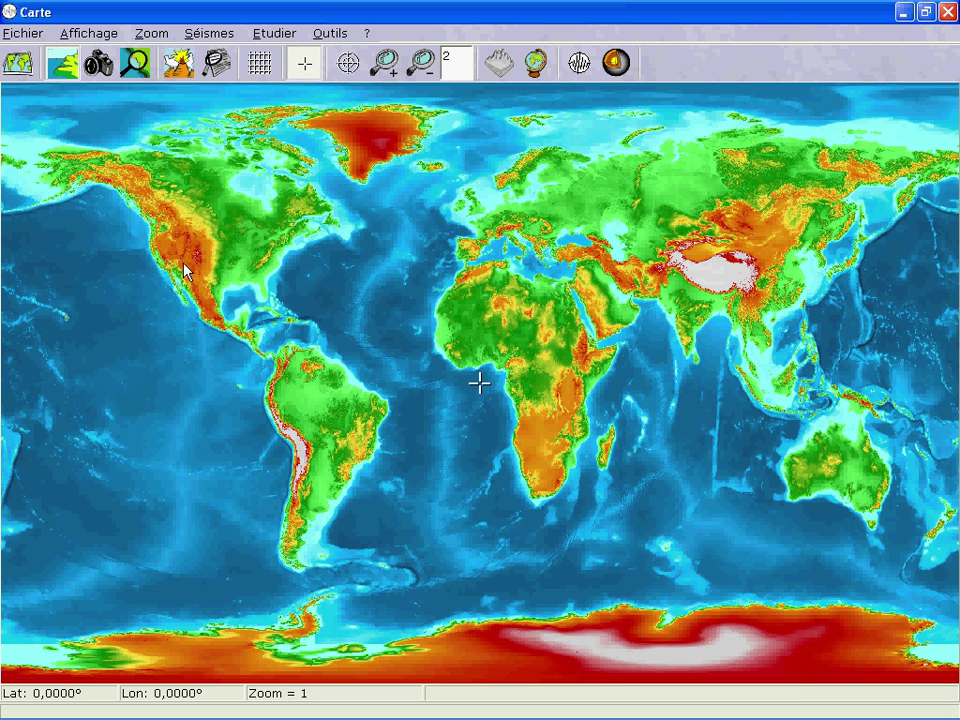
click(89, 36)
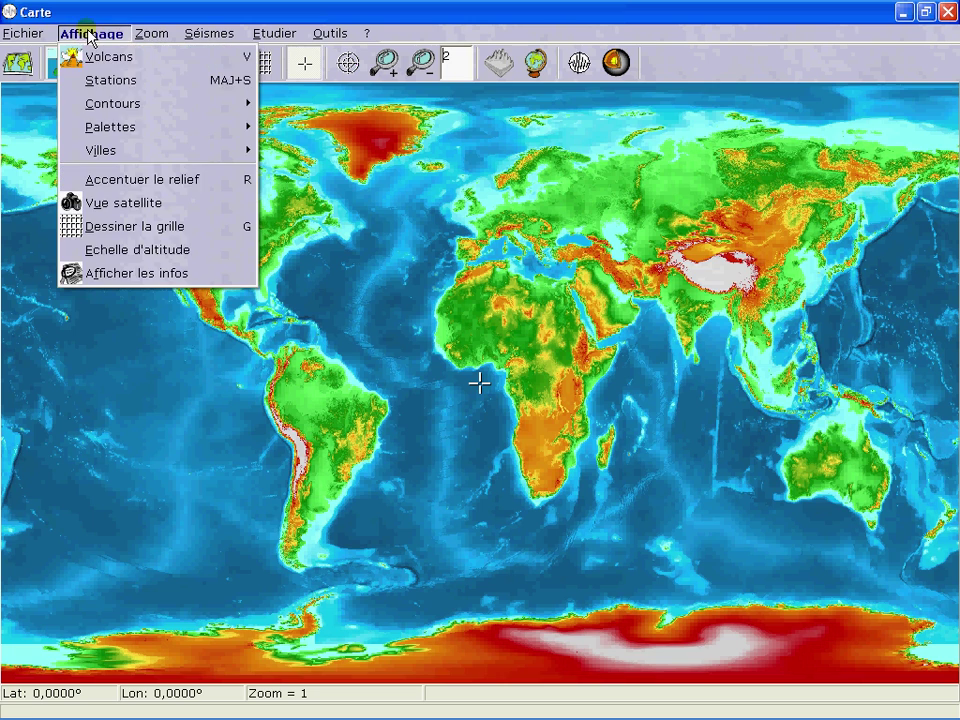
click(131, 185)
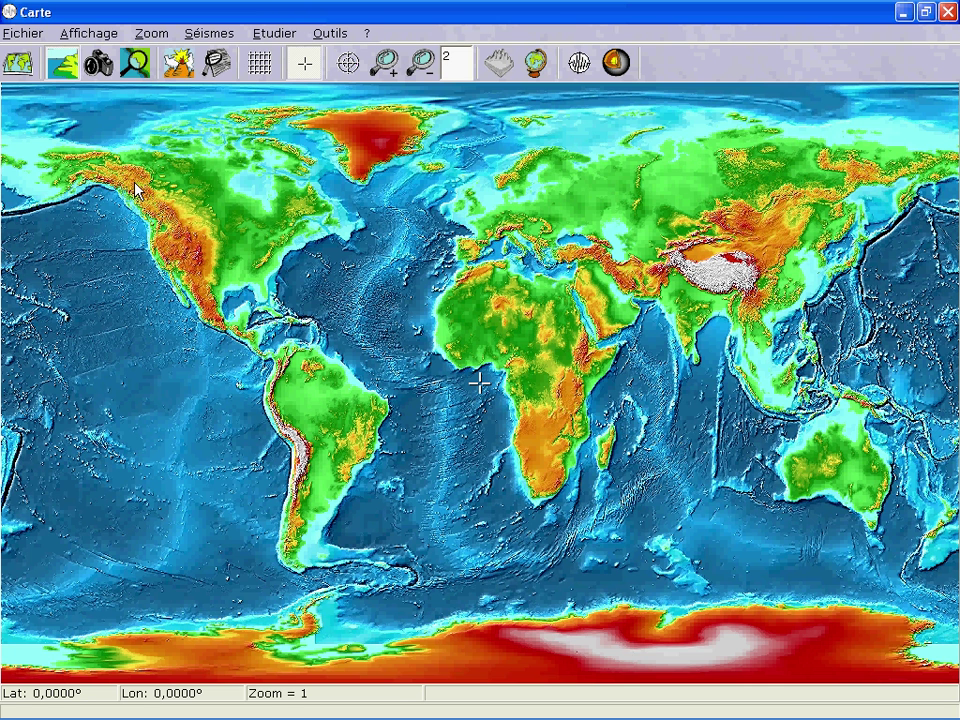
click(73, 34)
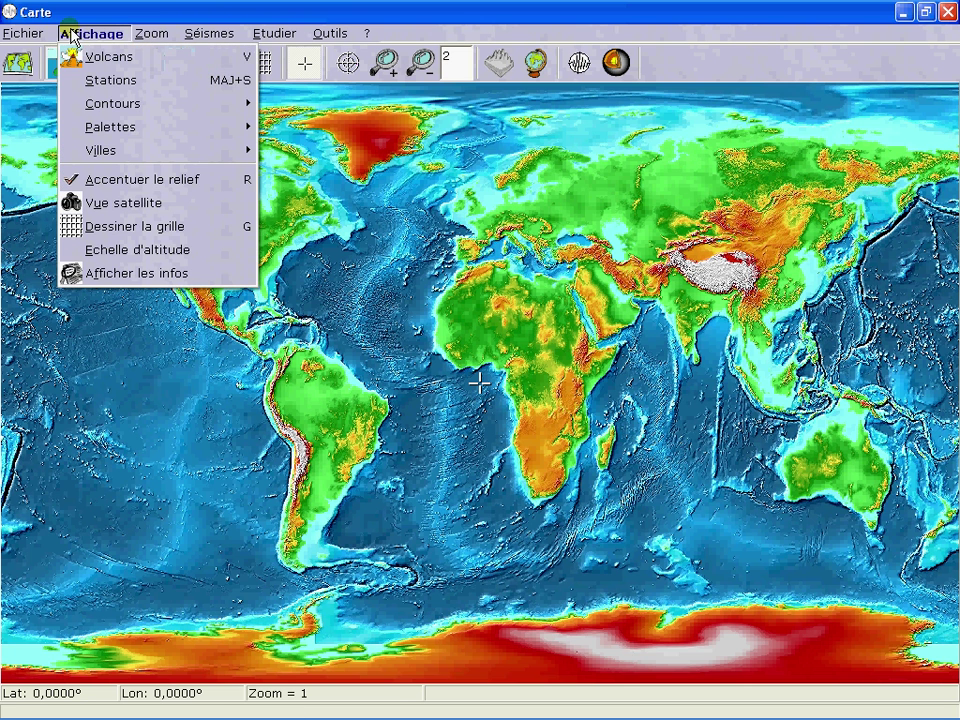
click(131, 254)
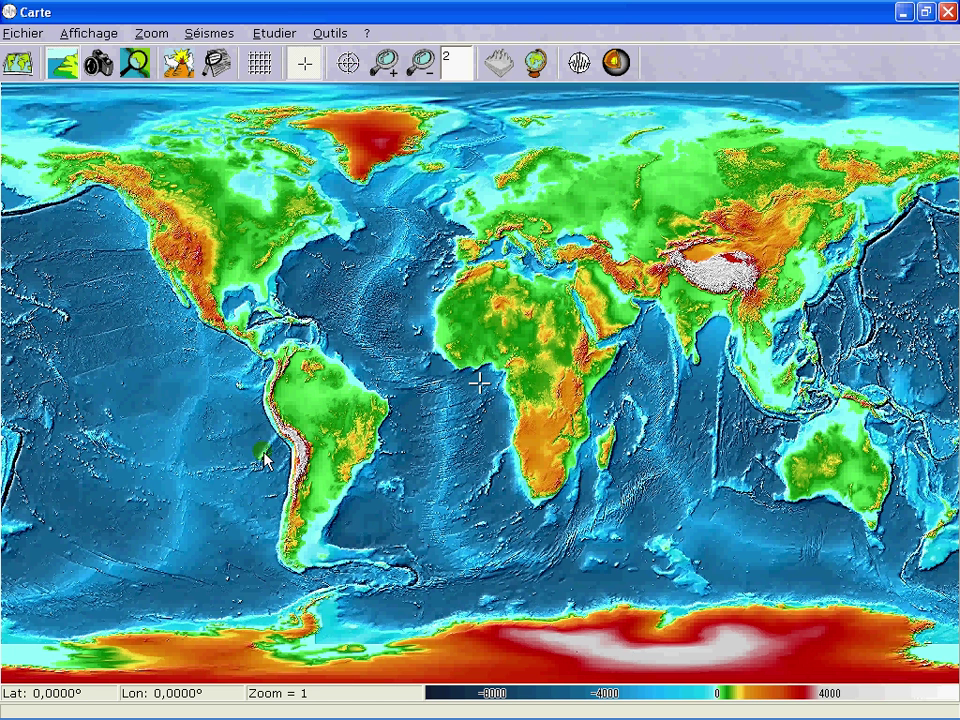
Centre the map on the middle of South America and set the zoom to 2.
click(322, 450)
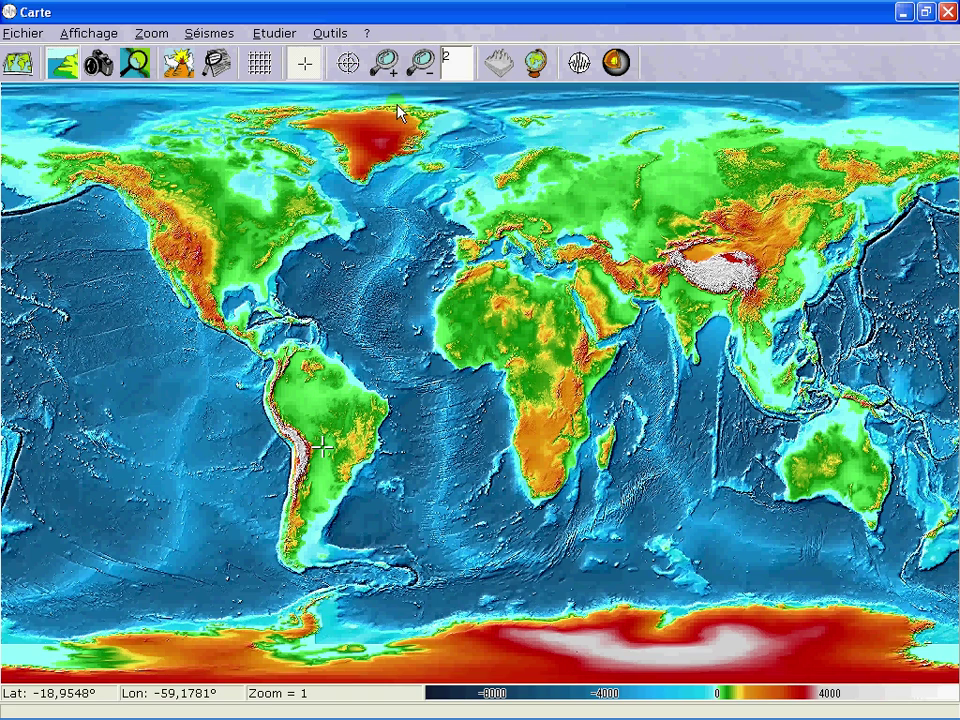
click(386, 66)
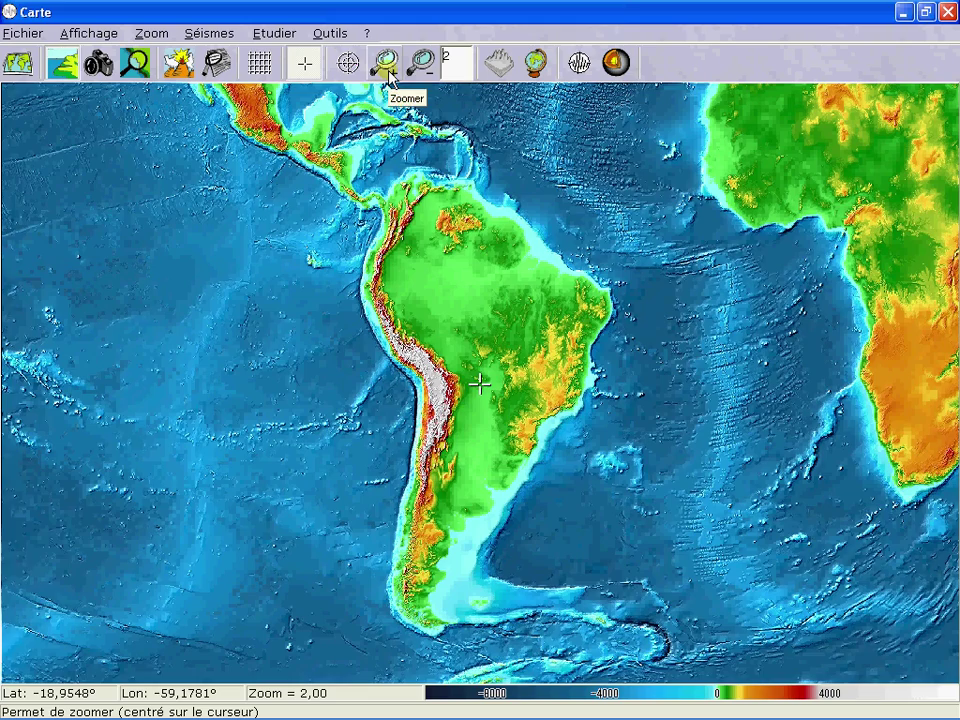
click(389, 72)
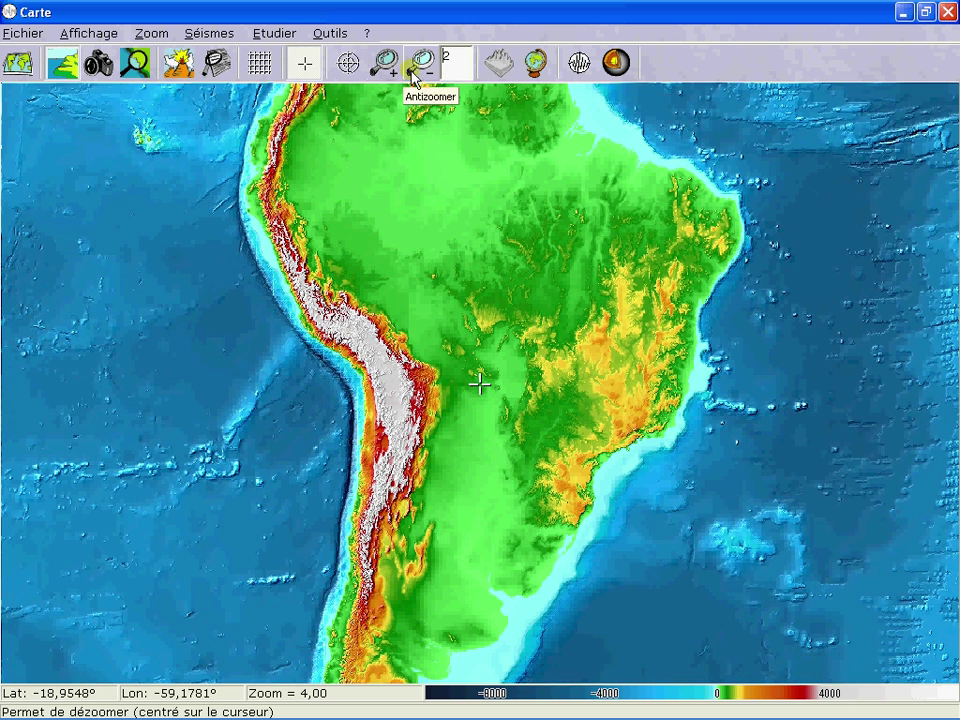
click(418, 70)
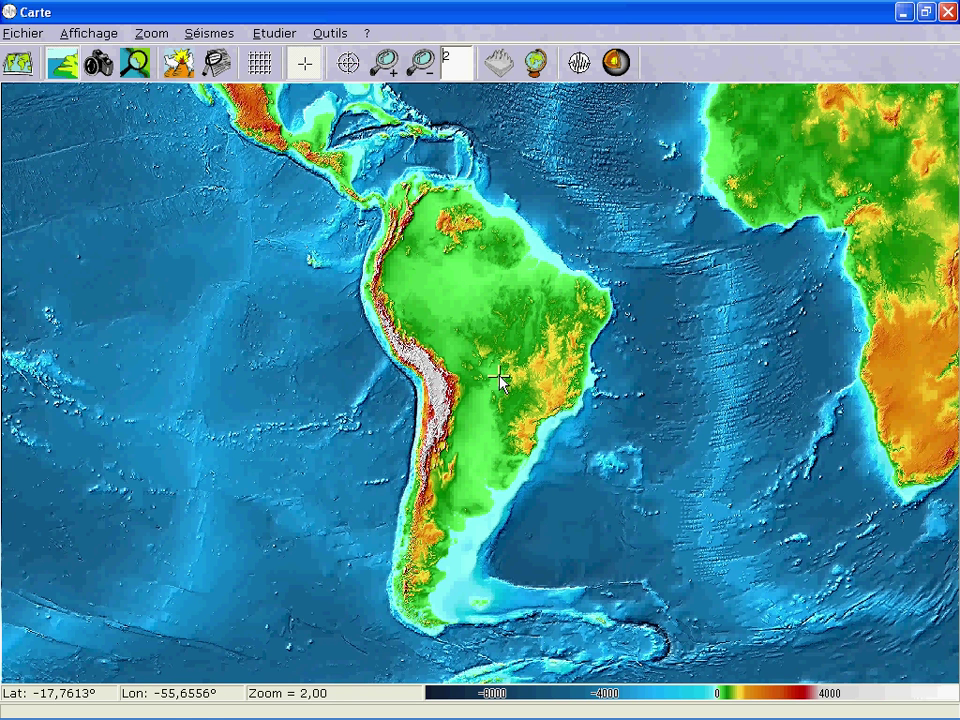
Toggle the coordinate grid and the altitude scale to compare the map with and without them.
click(88, 33)
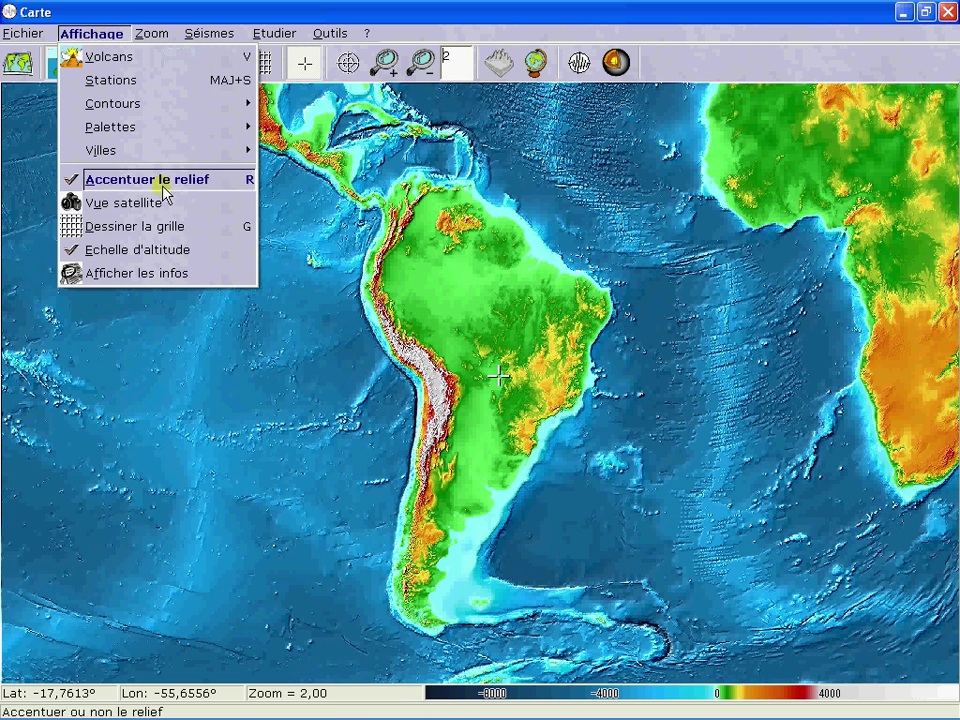
click(173, 227)
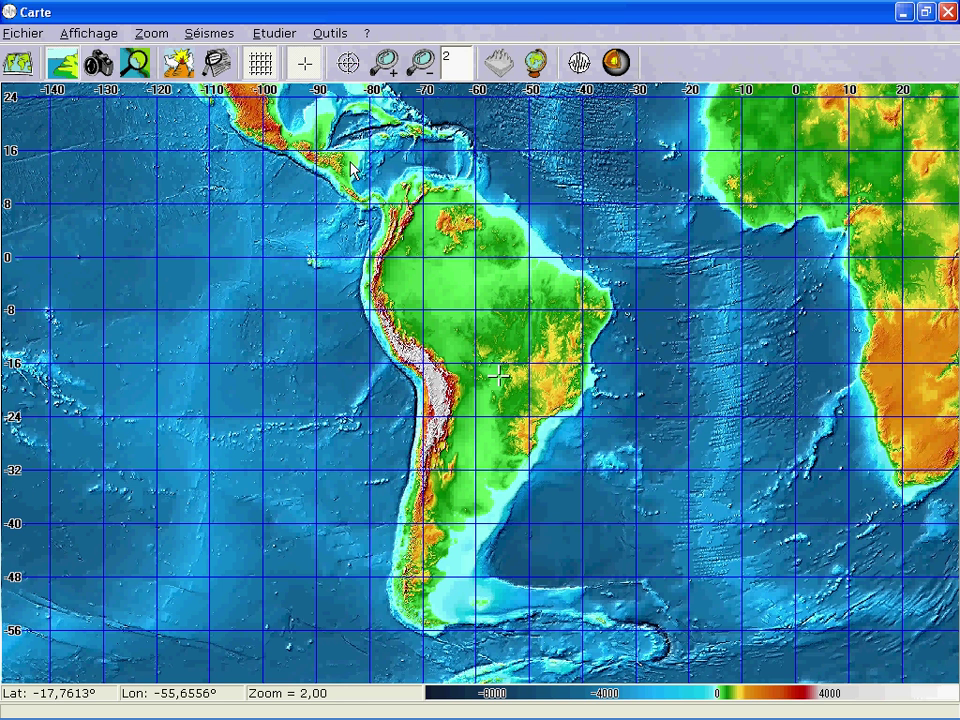
click(88, 34)
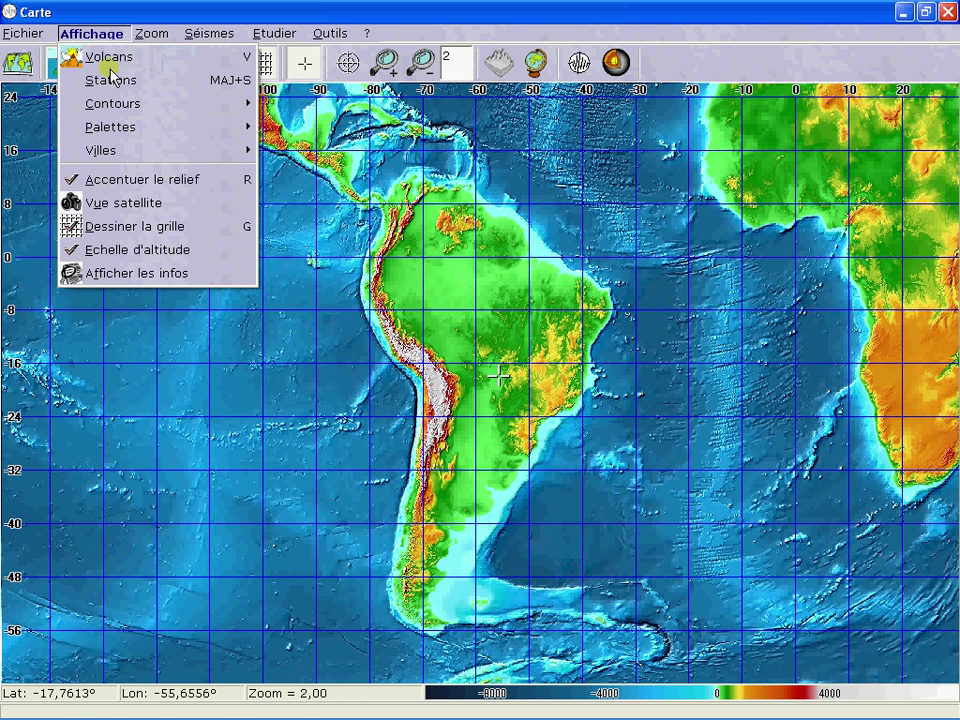
click(186, 256)
click(91, 35)
click(146, 249)
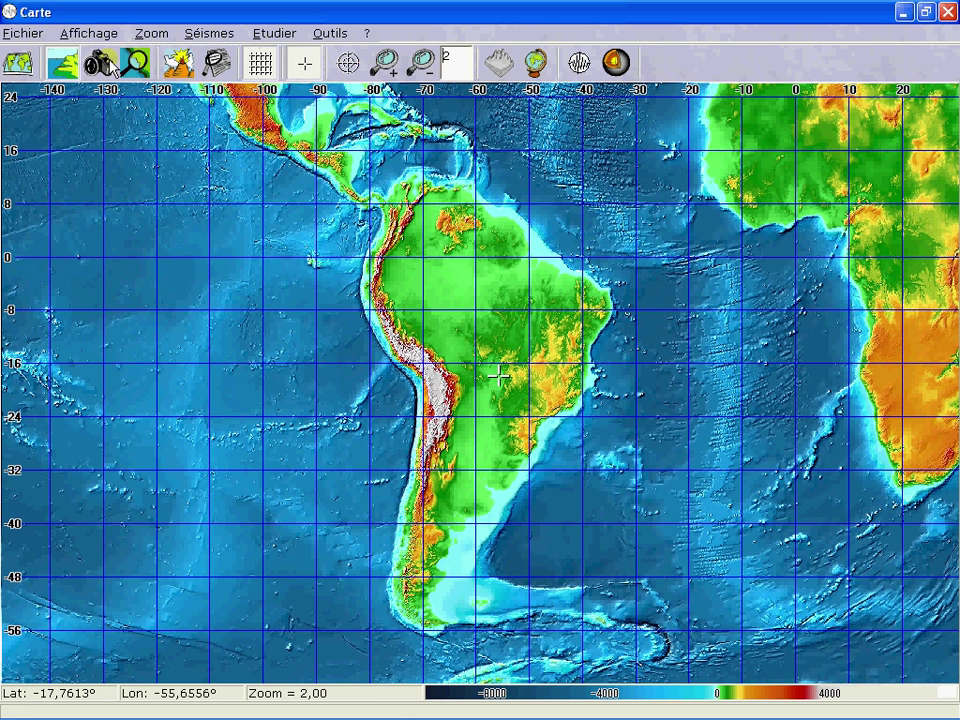
click(80, 33)
click(120, 223)
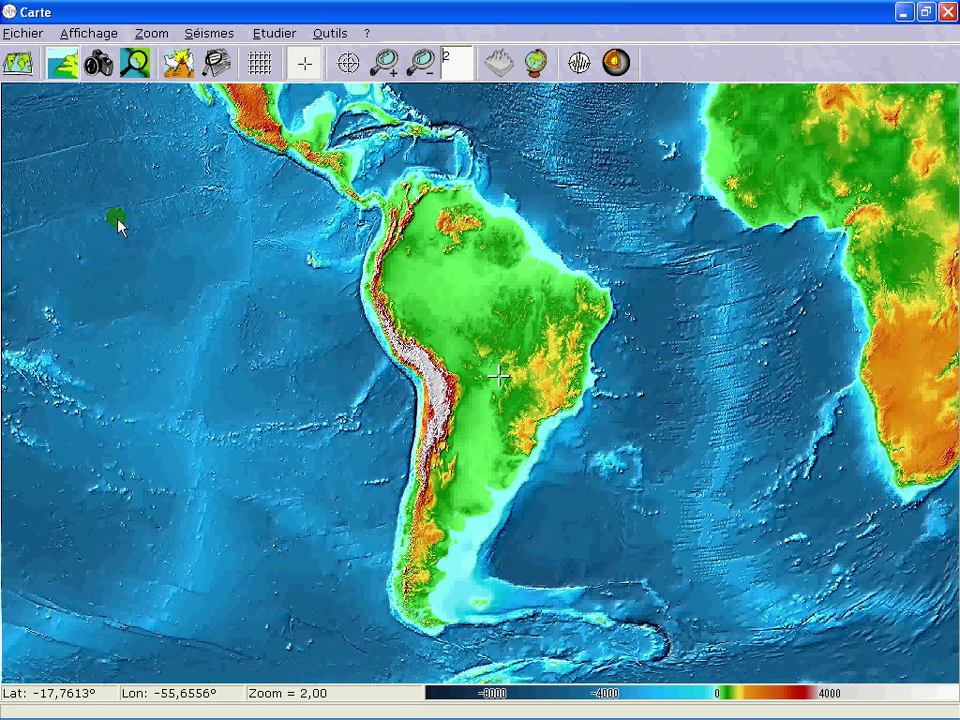
Switch the South America map to the satellite view and return it to the relief colours.
click(115, 68)
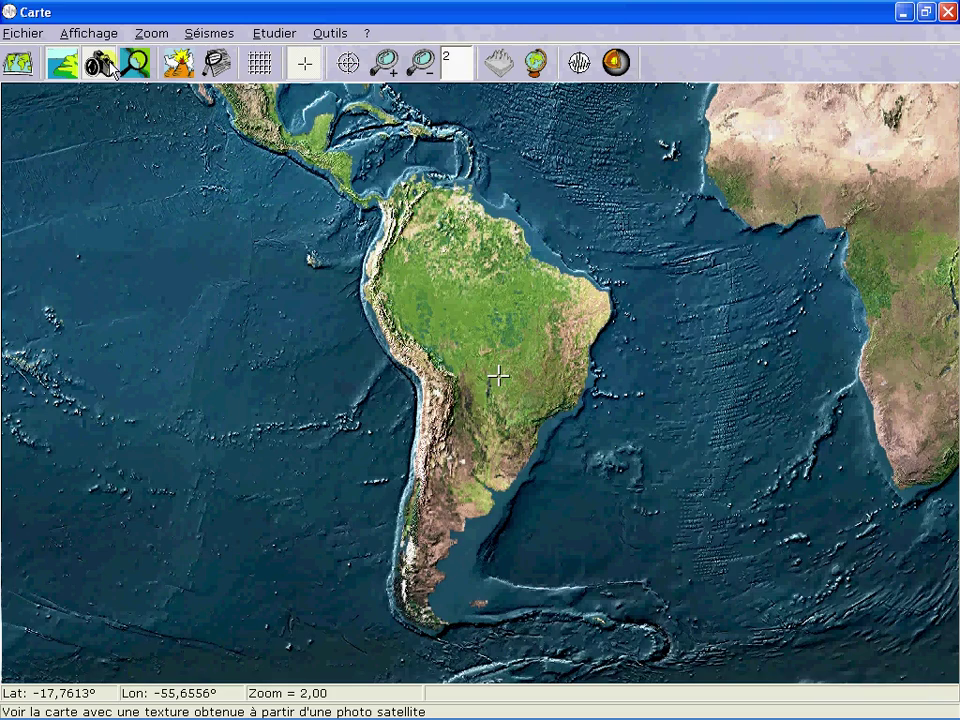
click(115, 68)
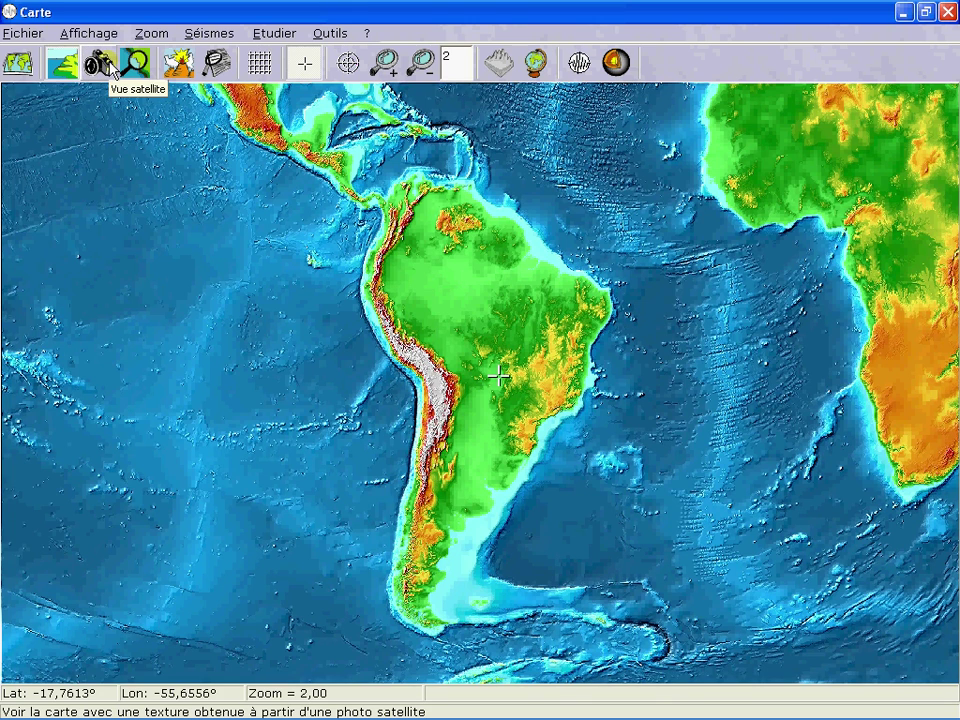
click(115, 68)
click(116, 18)
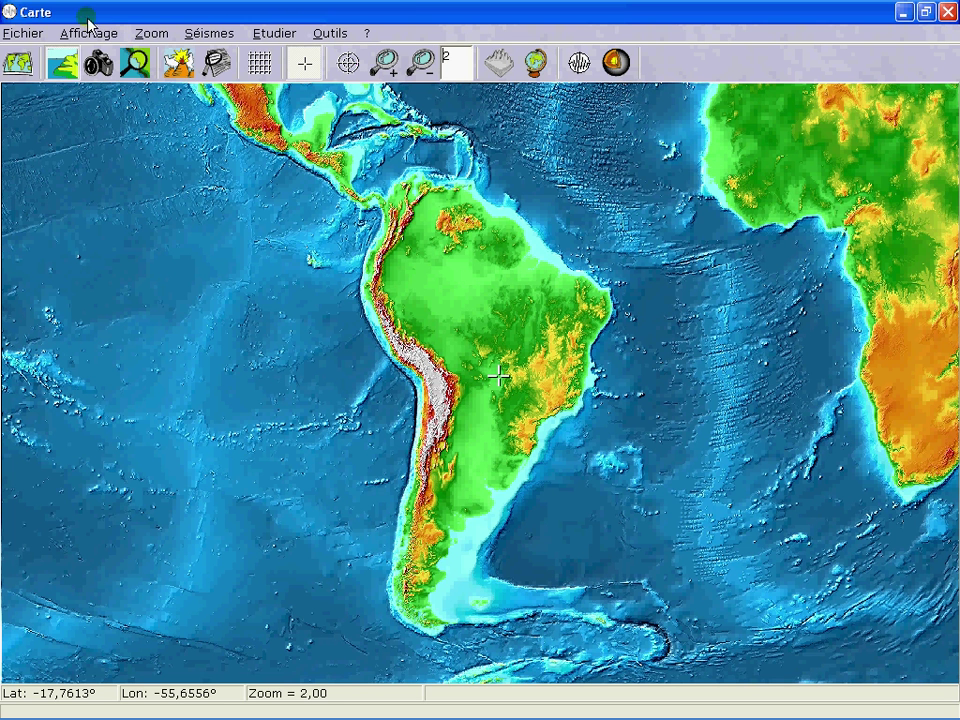
Display the volcanoes on the map and place the cursor in central South America.
click(74, 32)
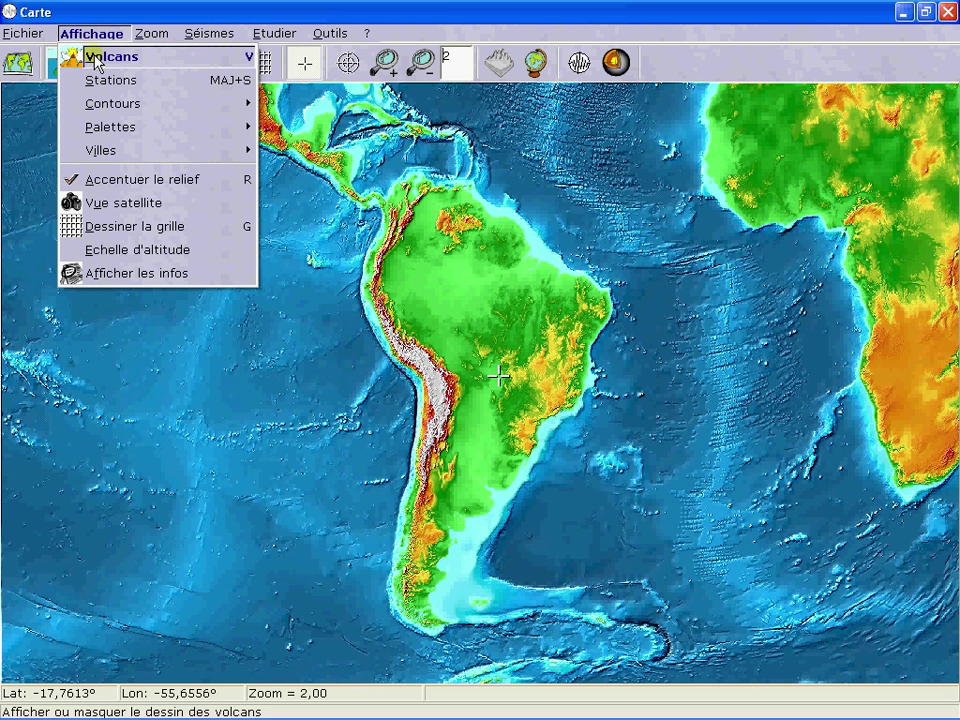
click(96, 62)
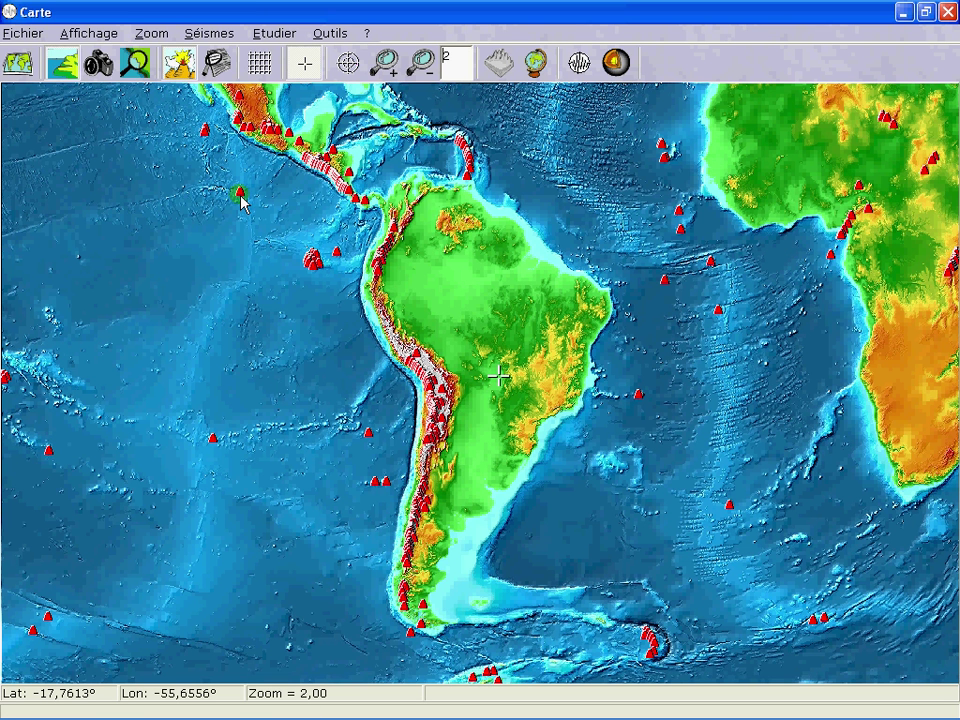
click(214, 438)
click(510, 371)
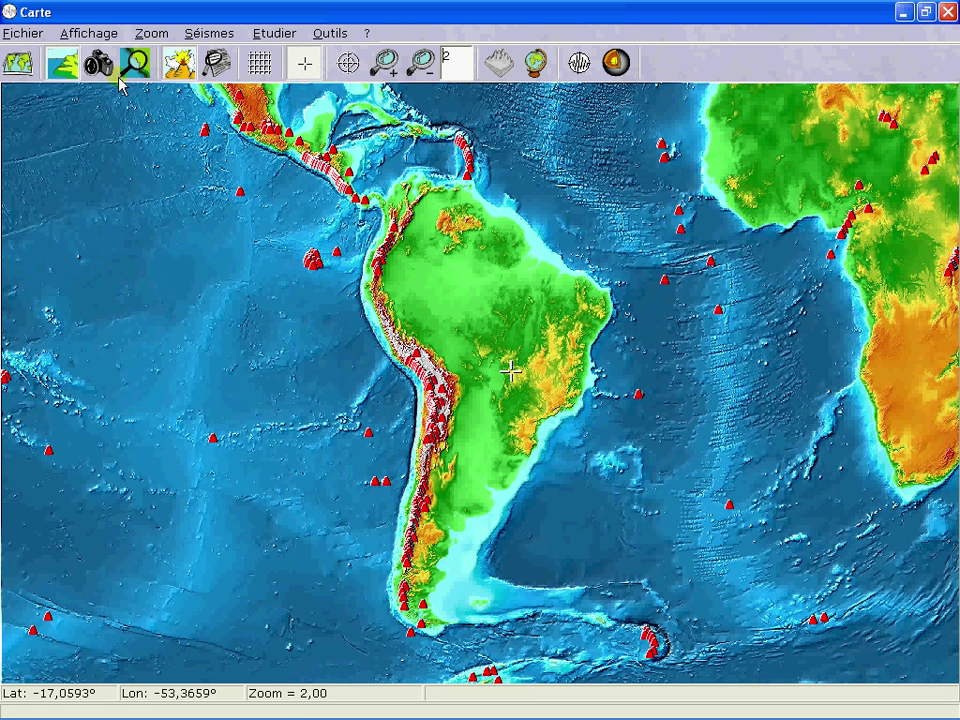
Turn on the information display and consult the details of the Easter Island volcano in the Pacific.
click(104, 40)
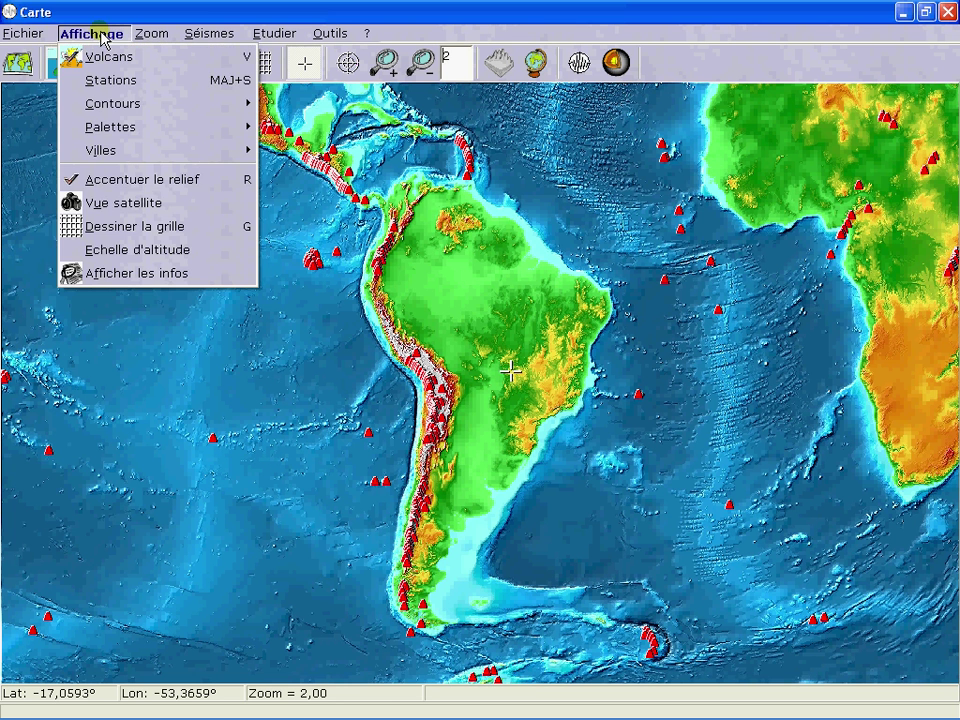
click(160, 283)
click(212, 437)
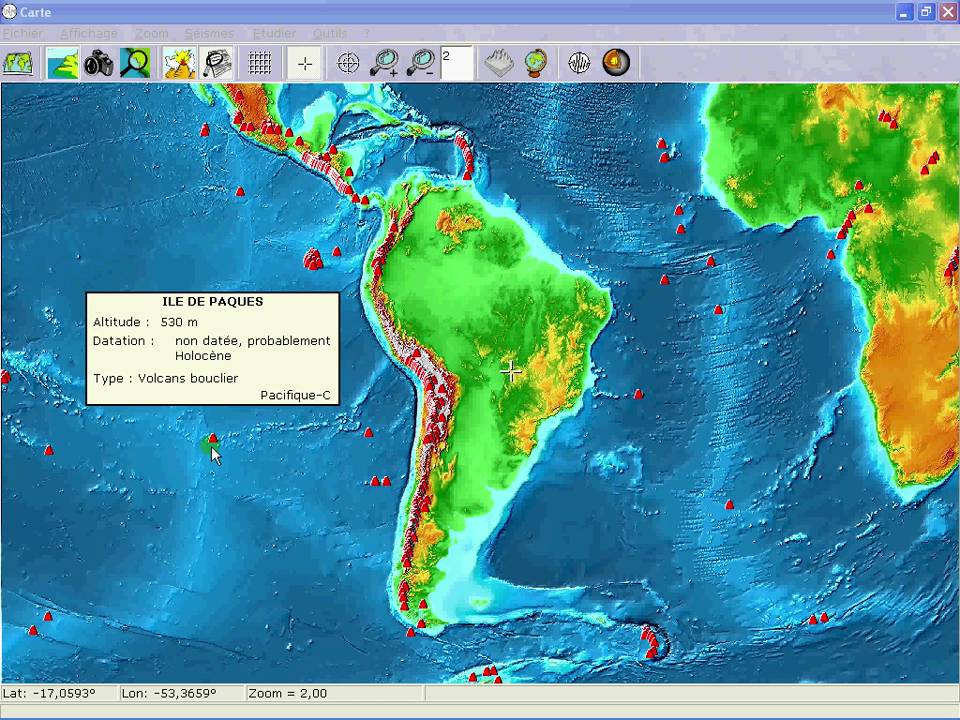
click(212, 449)
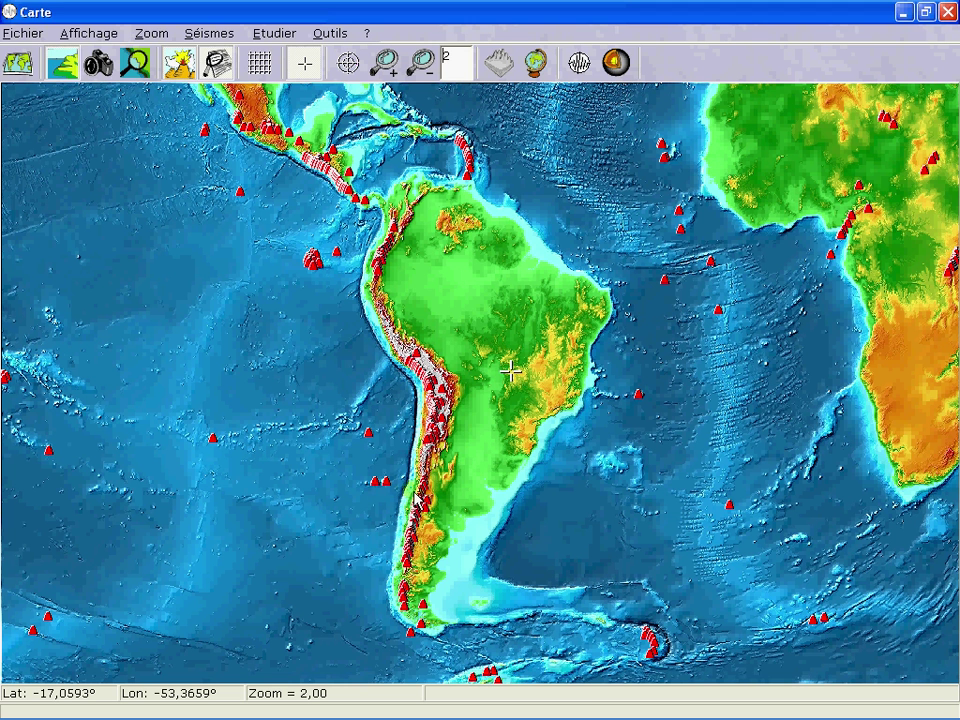
Examine the altitude, dating and type details of several volcanoes along the Andes.
click(420, 490)
click(422, 486)
click(425, 481)
click(425, 481)
click(425, 481)
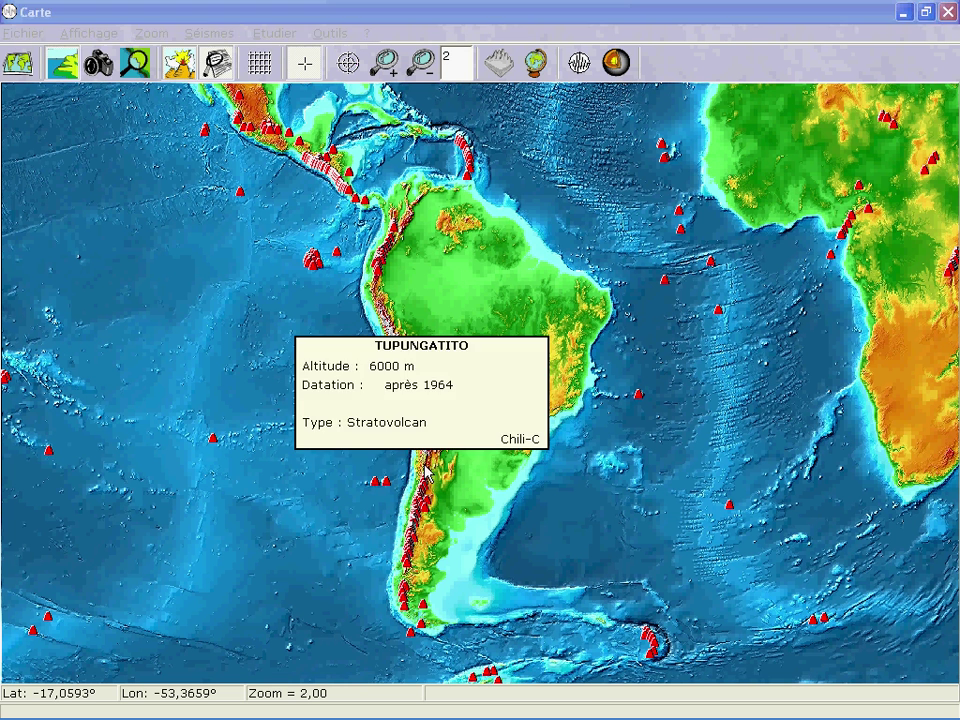
click(436, 427)
click(437, 410)
click(438, 393)
click(437, 392)
click(420, 367)
click(426, 373)
click(173, 368)
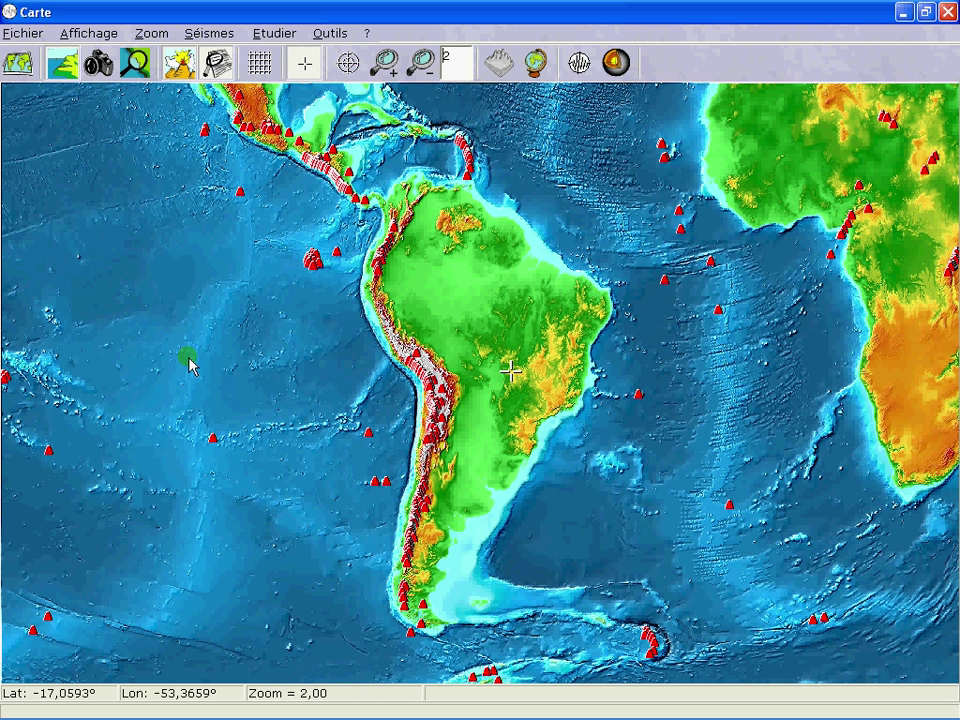
Zoom to 8 on the Pacific coast beside the central Andes and draw the earthquakes on the map.
click(399, 377)
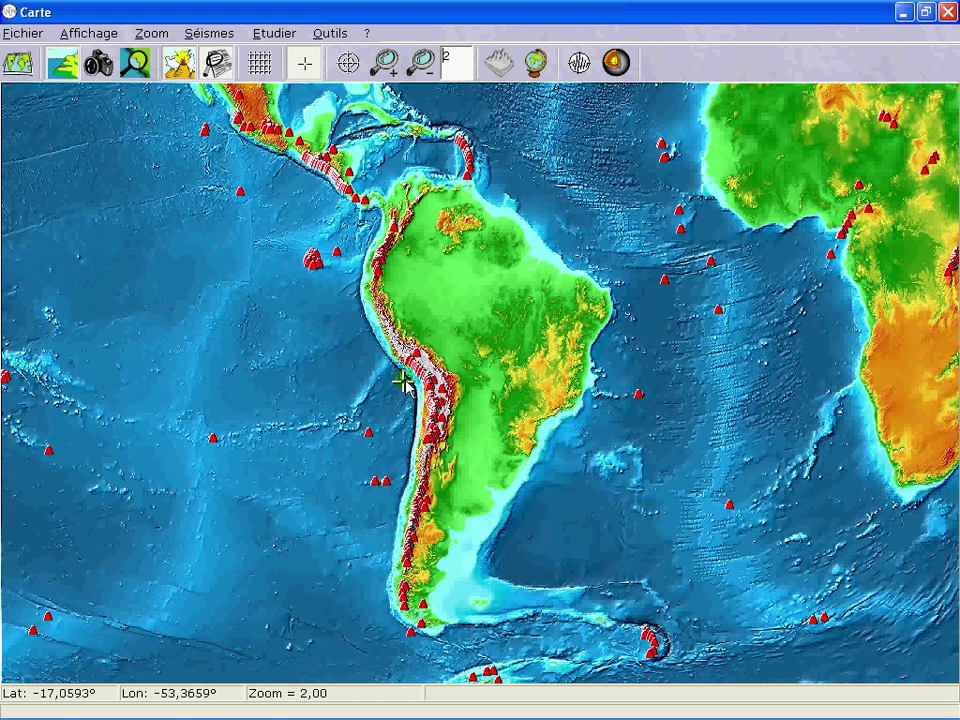
click(384, 60)
click(384, 60)
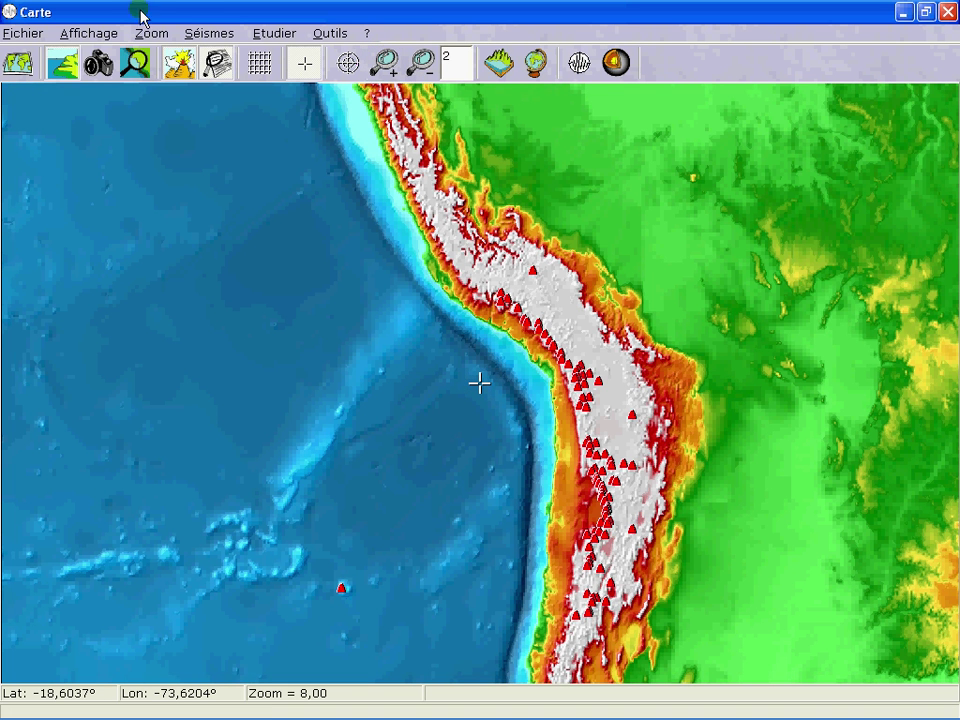
click(200, 38)
click(212, 54)
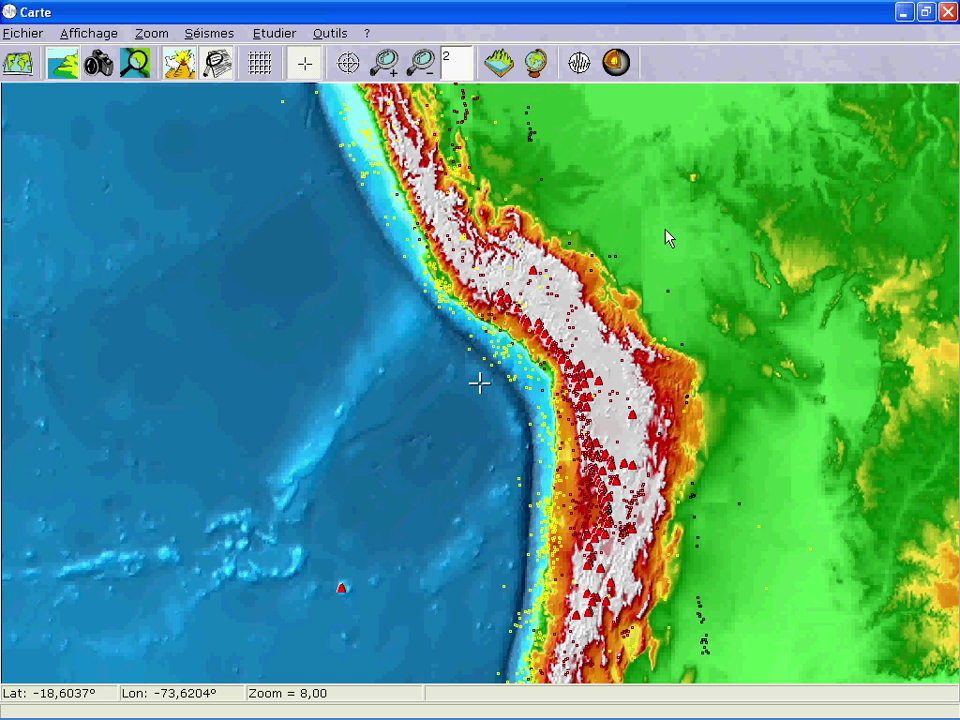
Draw the magnitudes of the earthquakes along the Andes and hide them again.
click(212, 35)
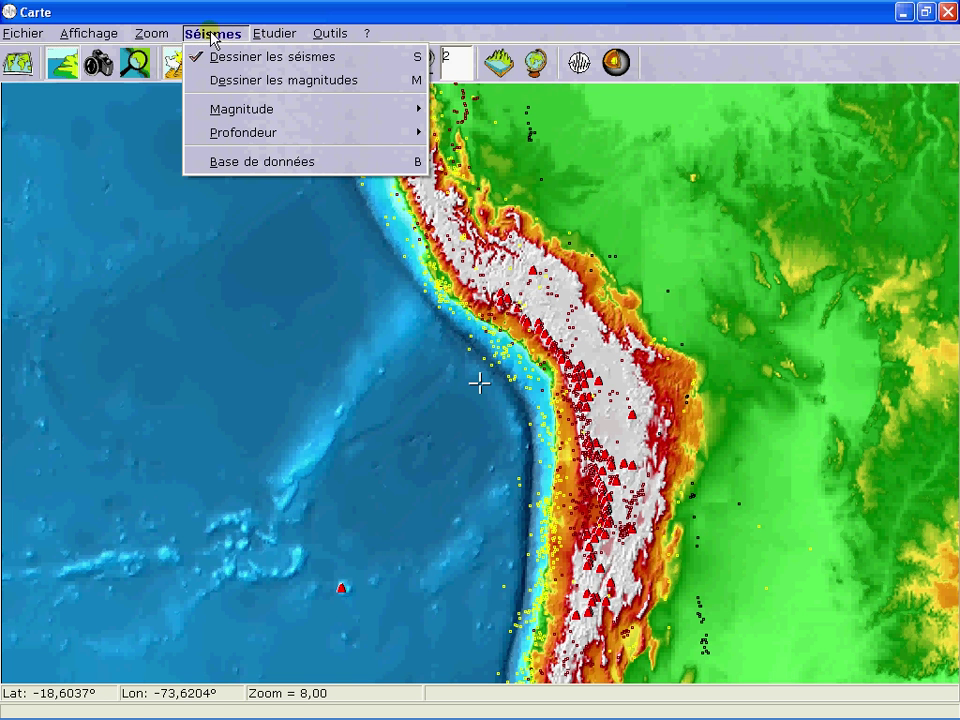
click(230, 85)
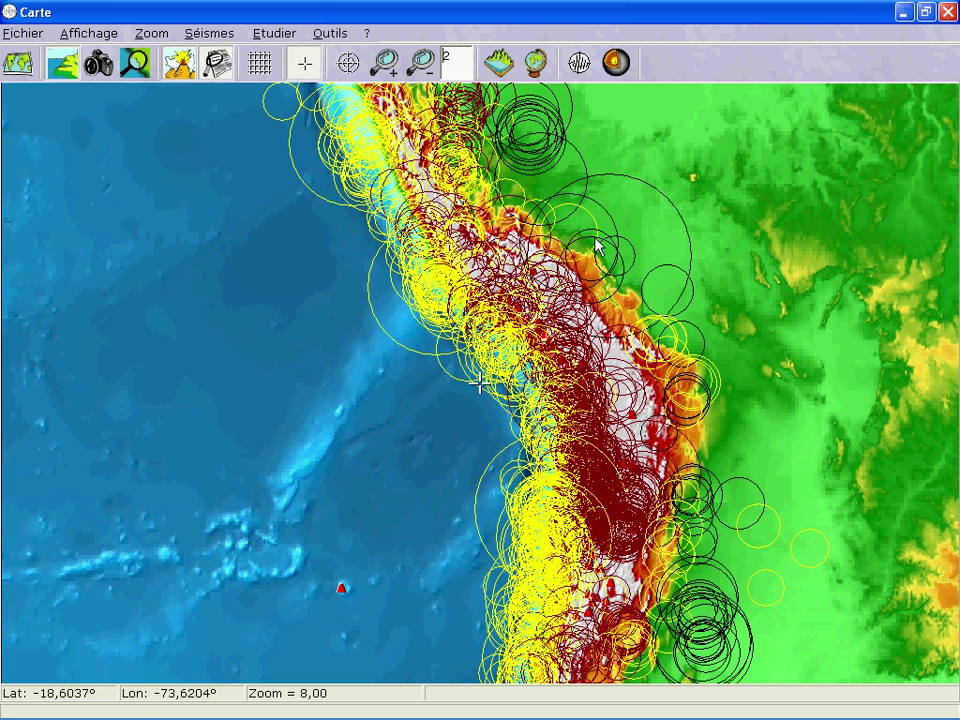
click(216, 35)
click(236, 80)
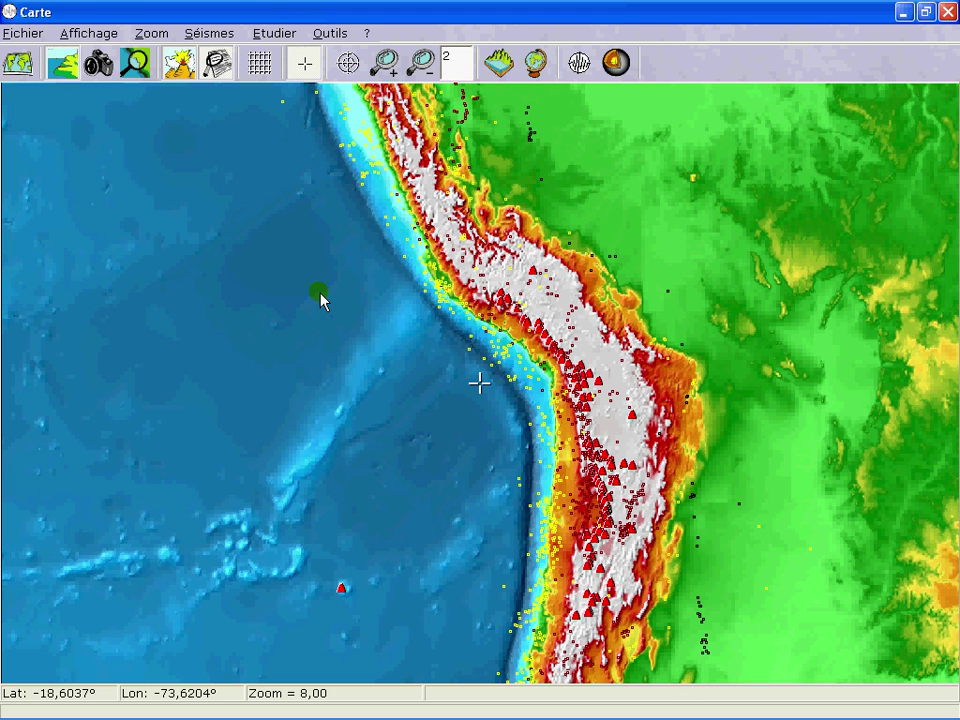
key(alt+Tab)
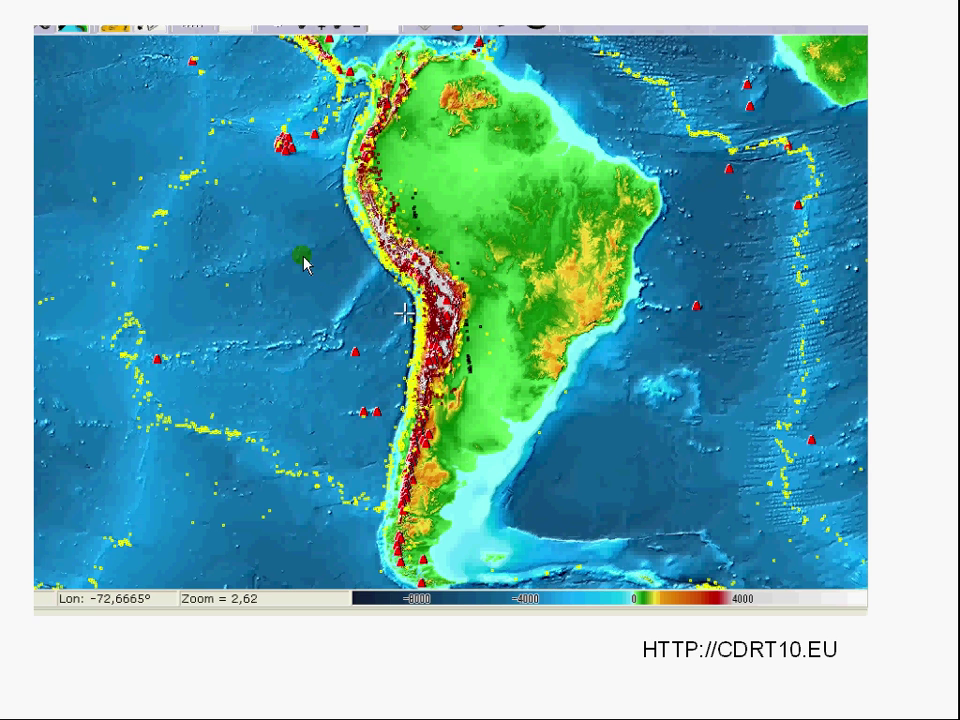
click(305, 258)
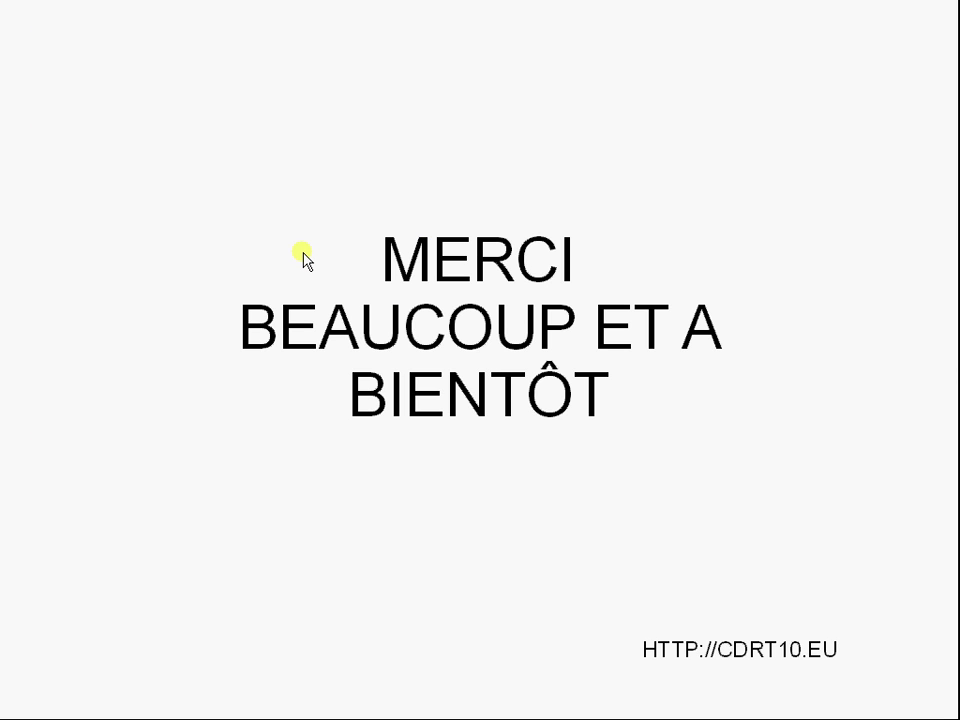